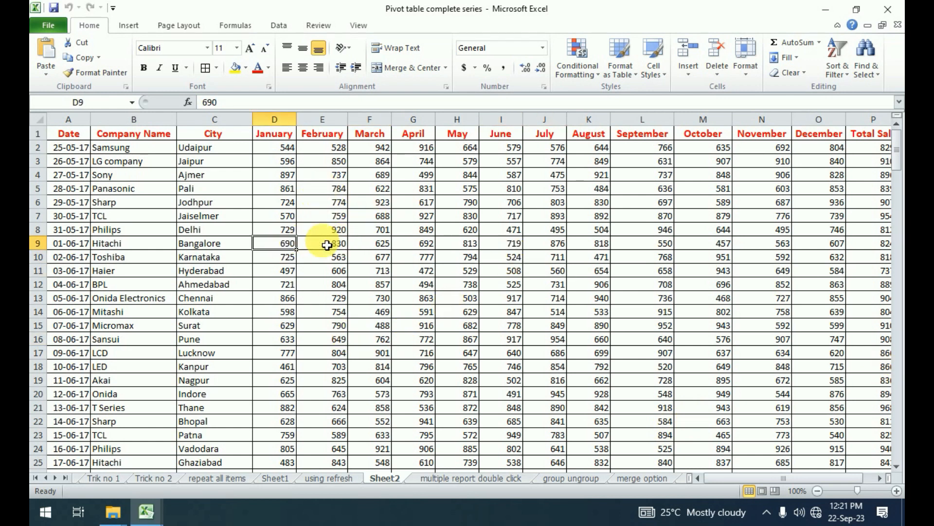
Create a pivot table on a new worksheet from the Sheet2 data range A1:P199
click(128, 26)
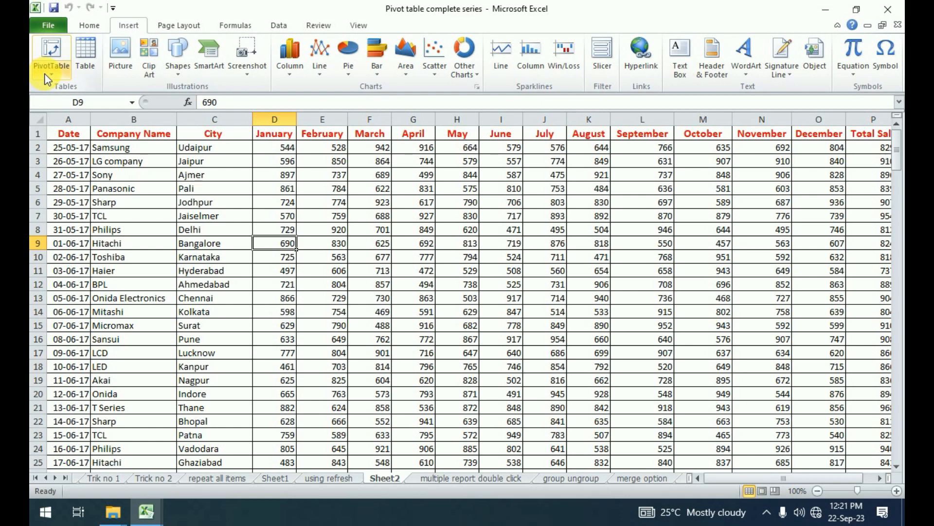
click(63, 91)
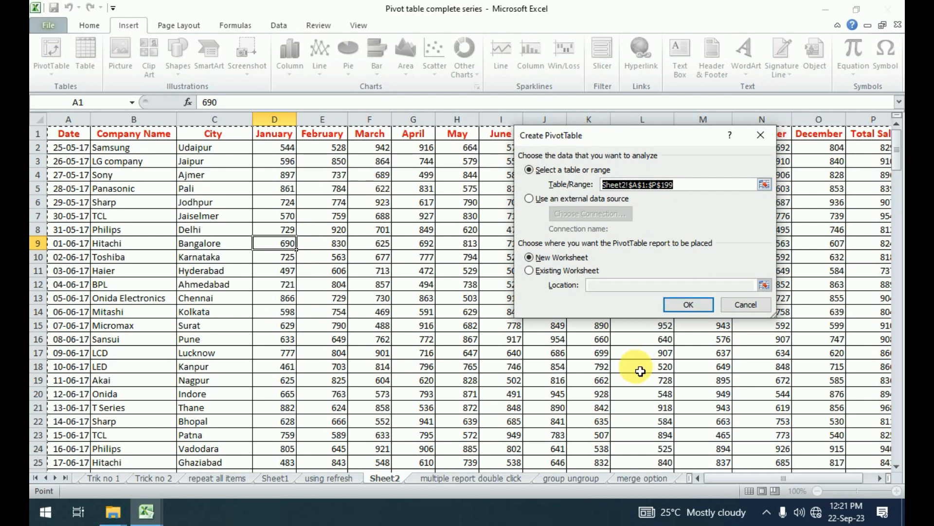
click(688, 305)
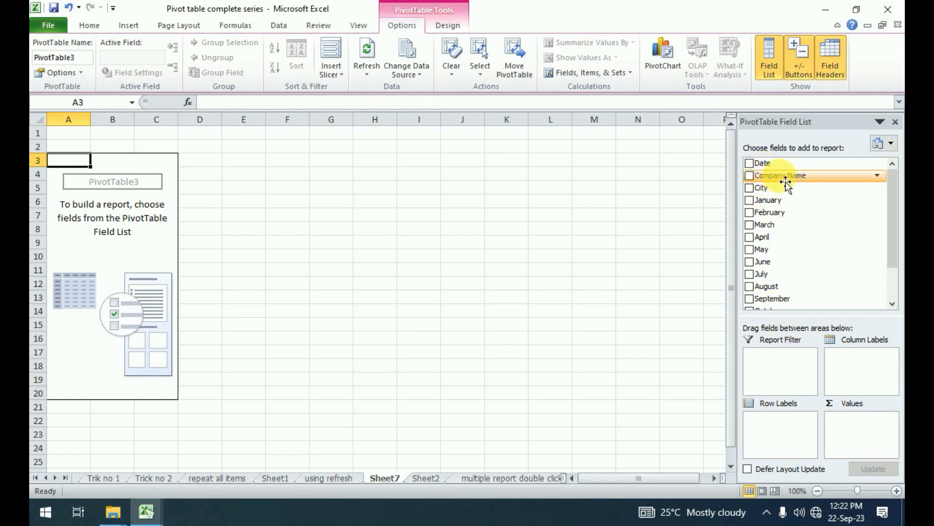
Lay out the pivot table with Company Name as report filter, City as row labels and Total Sale as summed values
drag(786, 182, 784, 368)
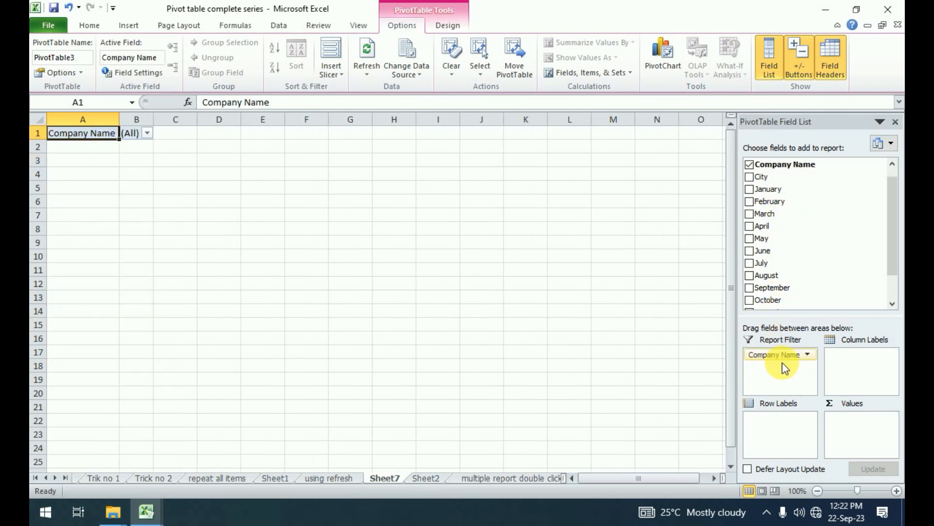
drag(766, 184, 777, 389)
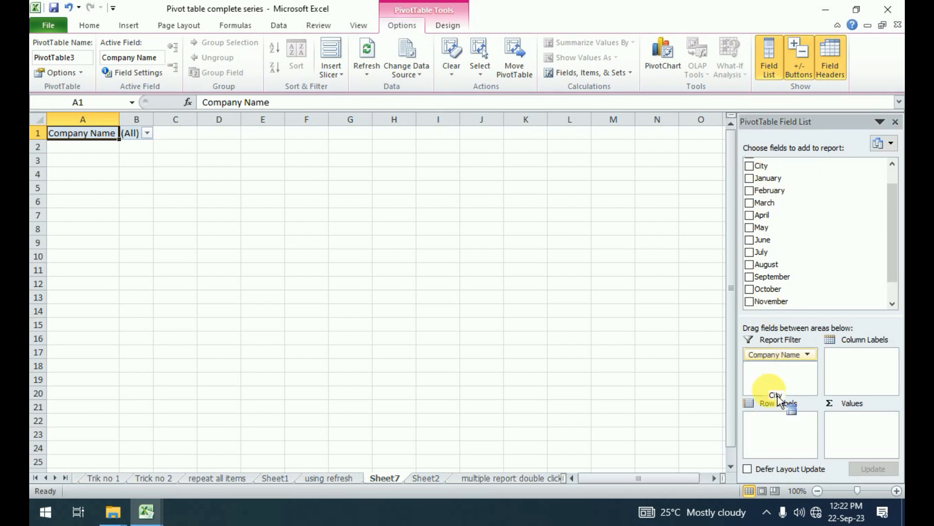
drag(777, 431, 778, 428)
scroll(844, 307, down, 4)
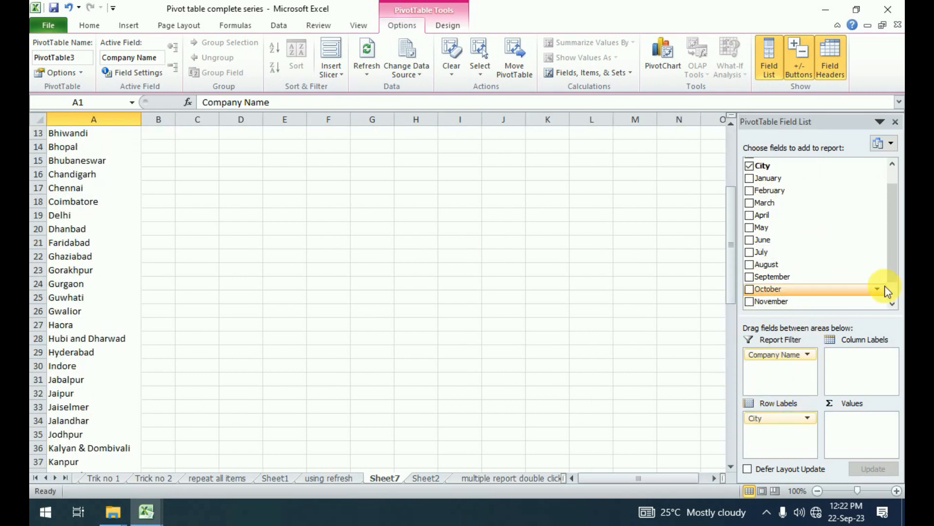
drag(890, 264, 890, 282)
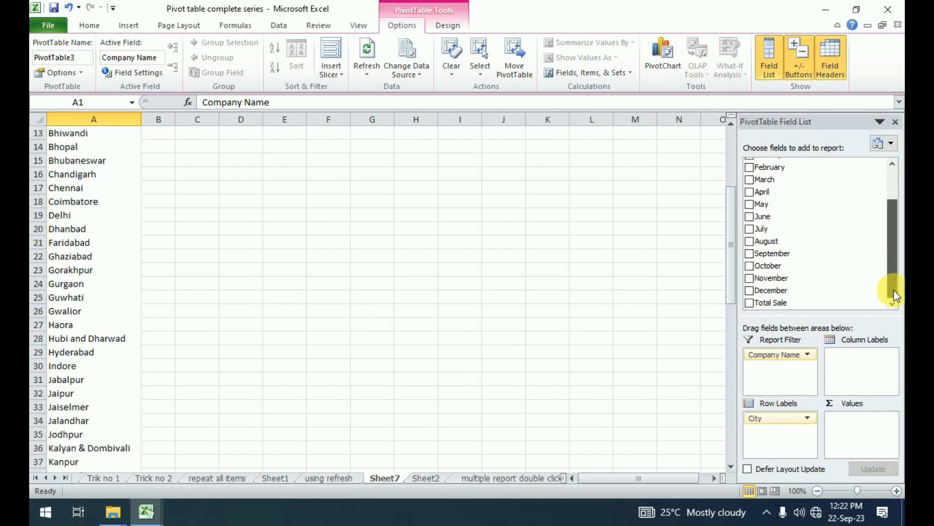
click(750, 303)
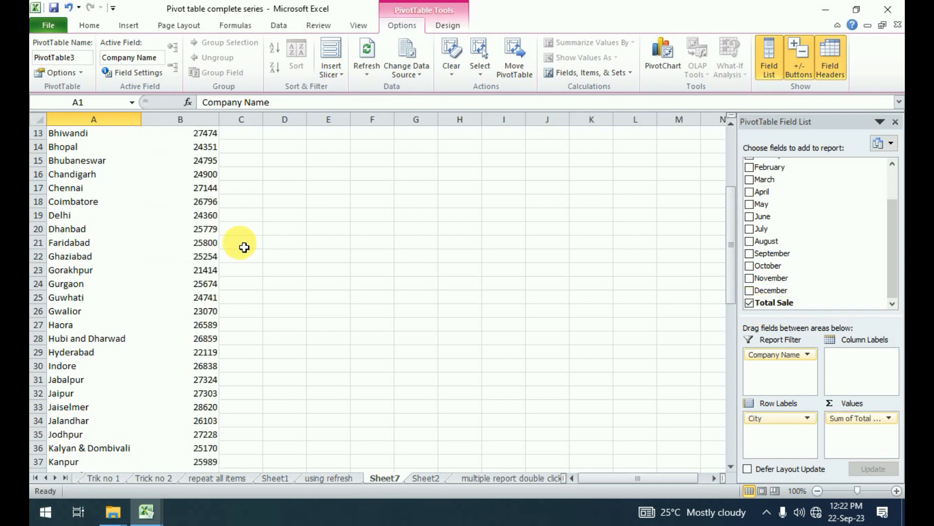
Look through the pivot table's list of cities and their summed total sales
scroll(221, 292, up, 4)
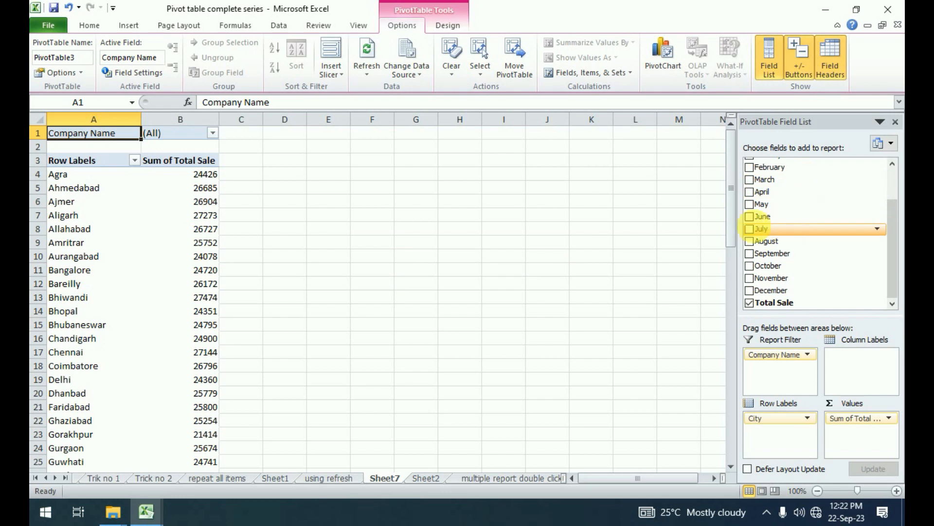
drag(892, 262, 893, 202)
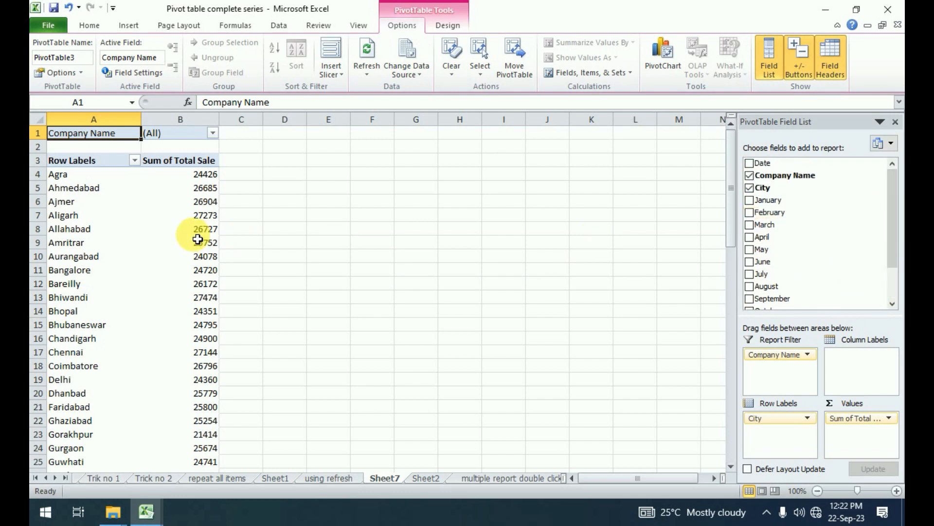
scroll(146, 286, down, 5)
scroll(164, 368, down, 8)
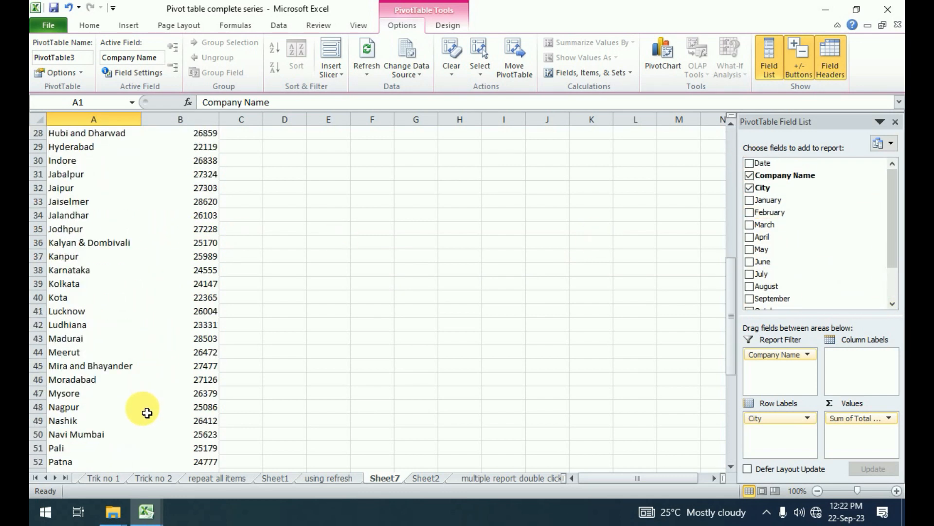
scroll(141, 423, up, 4)
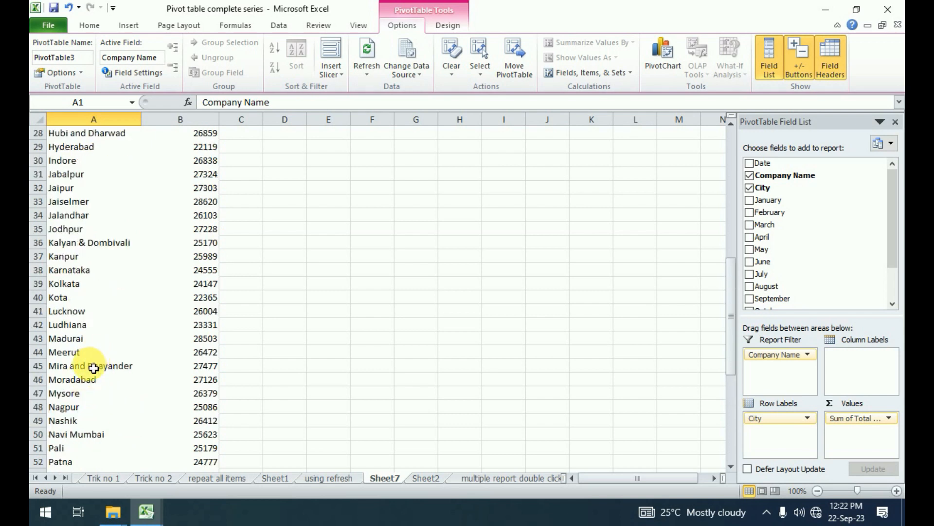
click(195, 365)
scroll(167, 302, up, 9)
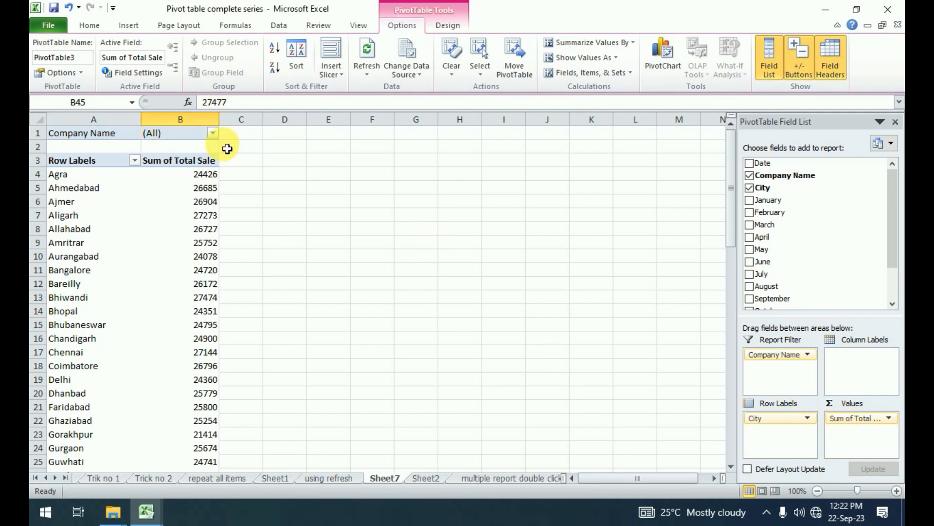
Filter the pivot table's Company Name to Akai and read its city sales
click(213, 133)
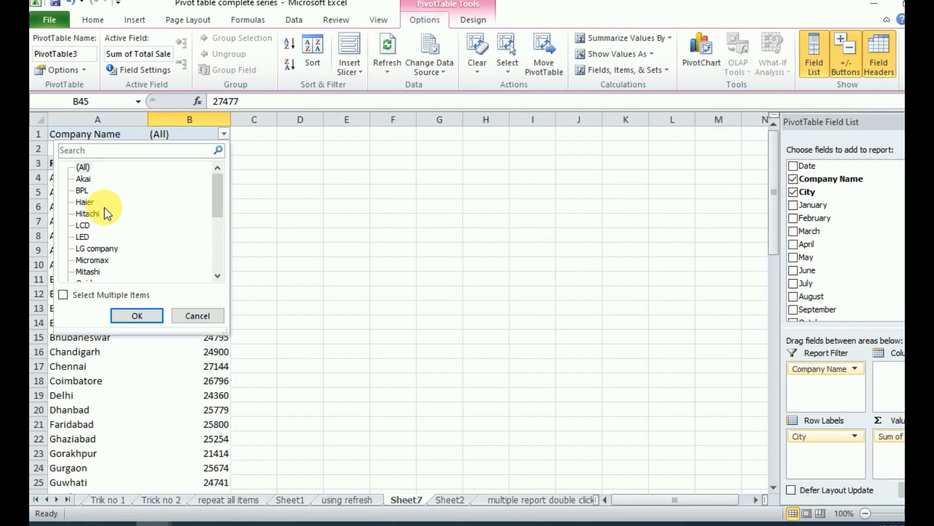
click(84, 181)
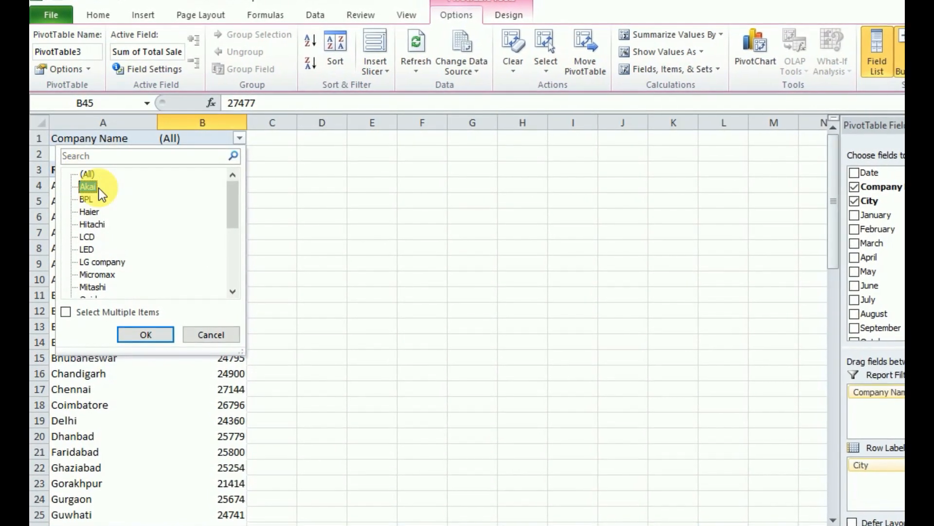
click(159, 333)
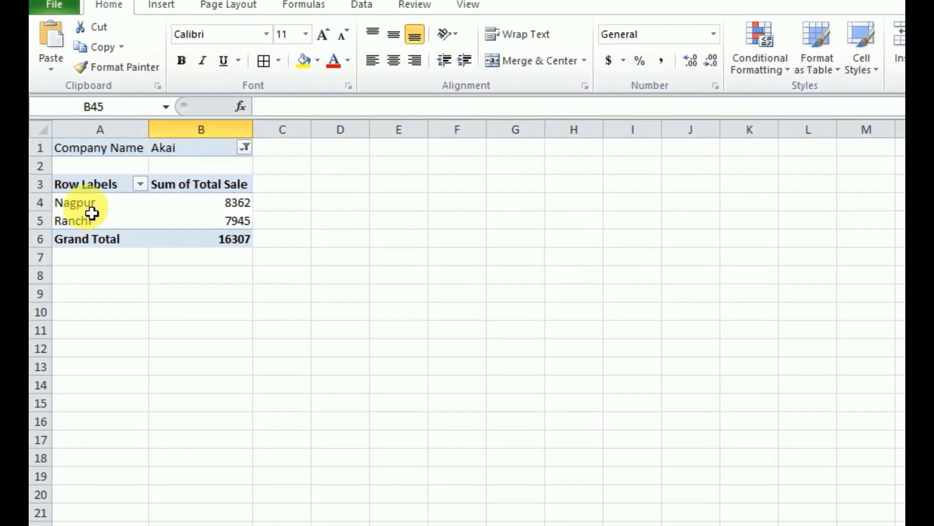
mouse_move(229, 212)
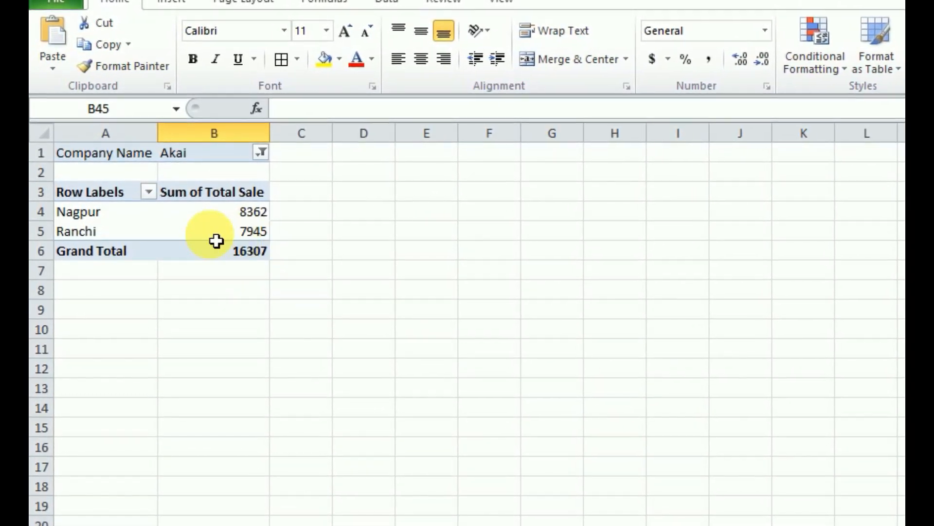
mouse_move(248, 242)
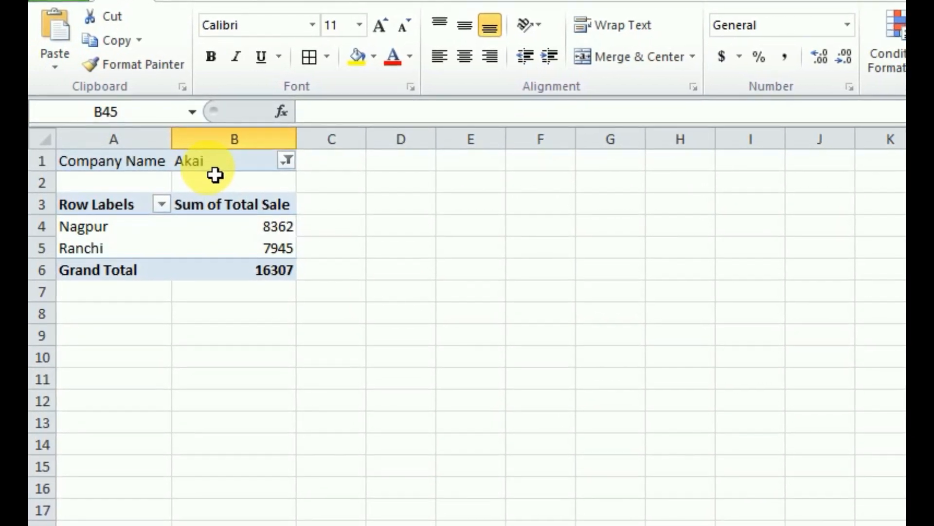
Set the Company Name report filter to LCD
click(294, 163)
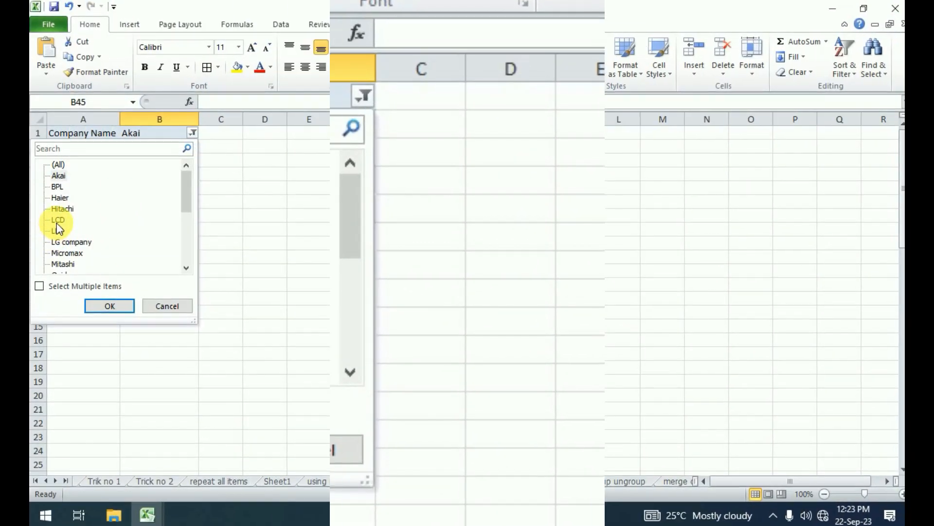
click(57, 221)
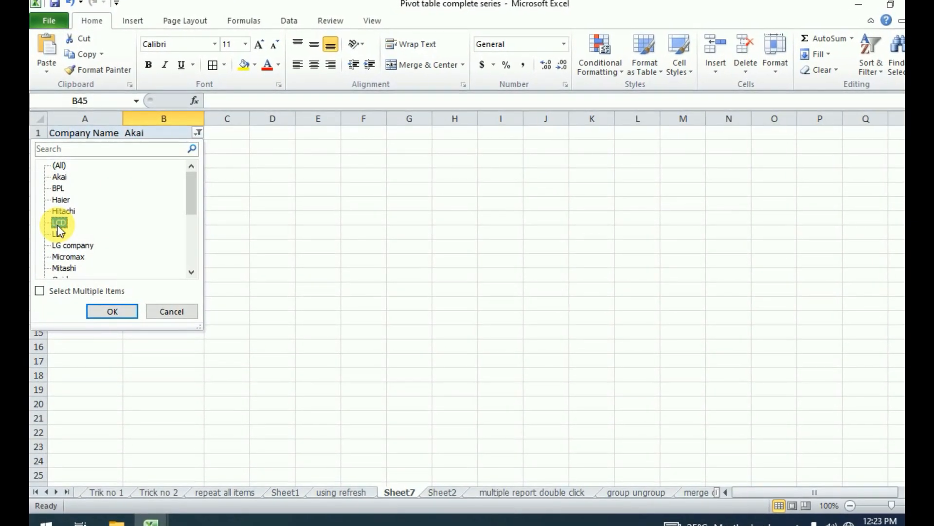
click(125, 316)
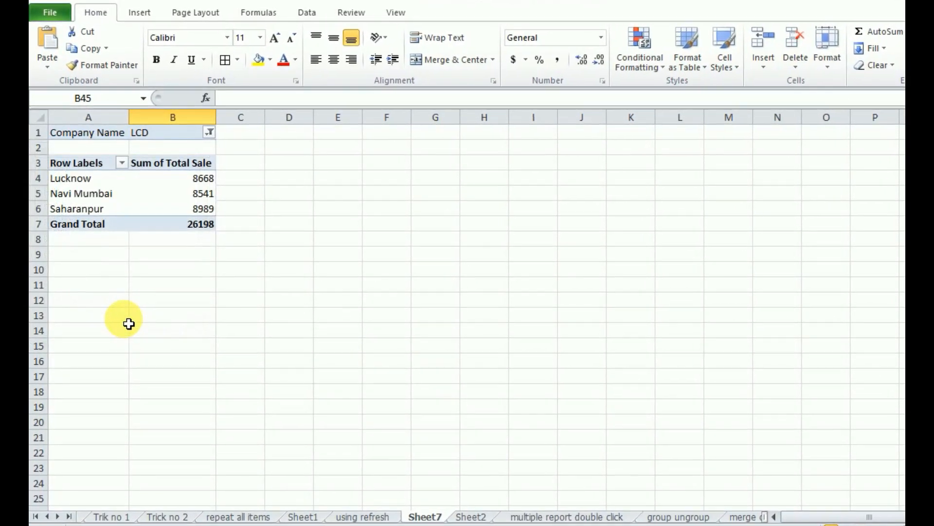
Examine the cities, their total sales and the grand total for LCD
click(80, 181)
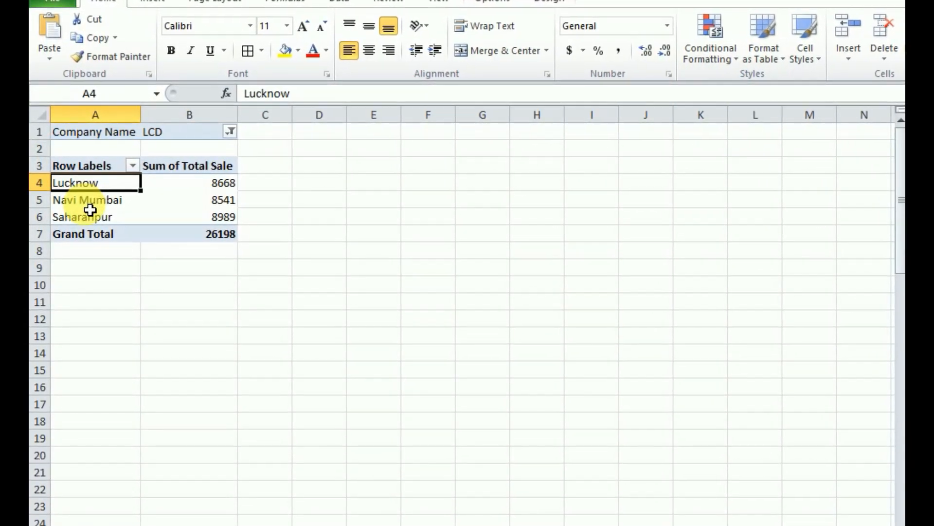
click(90, 214)
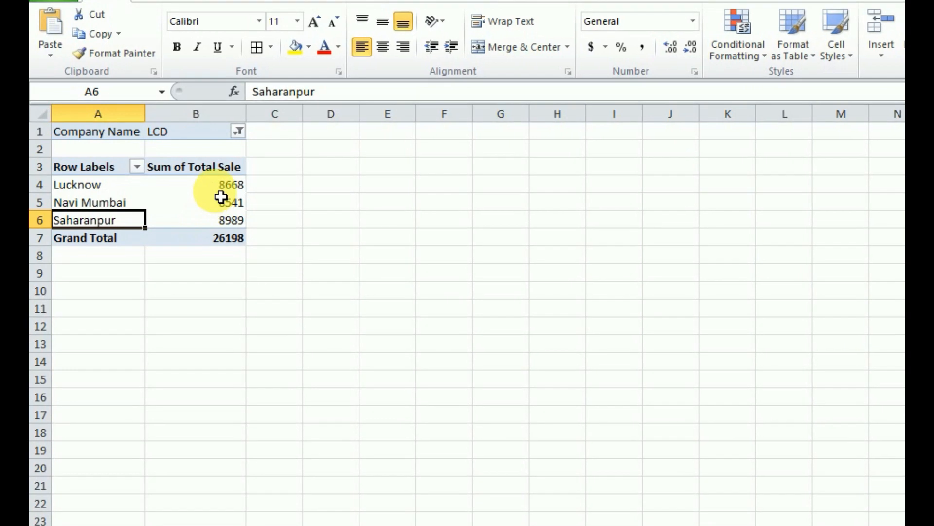
click(228, 184)
click(239, 210)
click(241, 225)
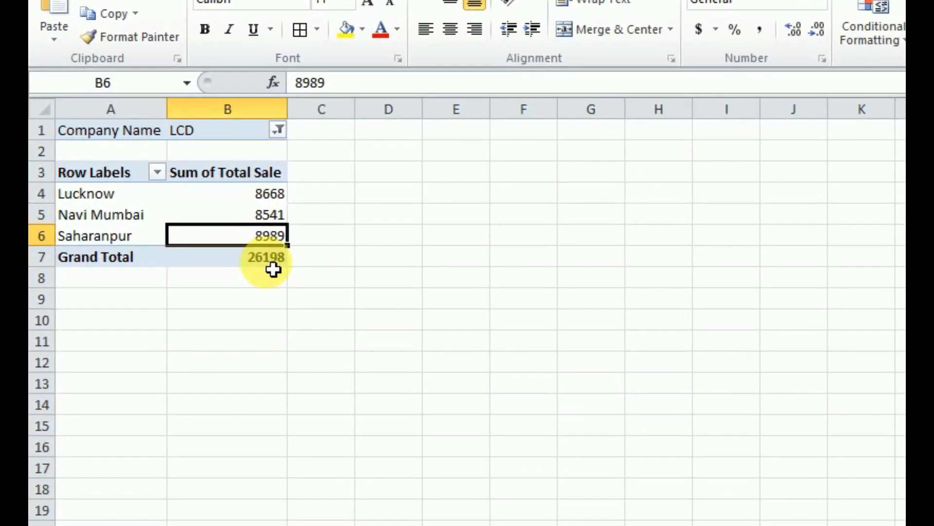
click(260, 254)
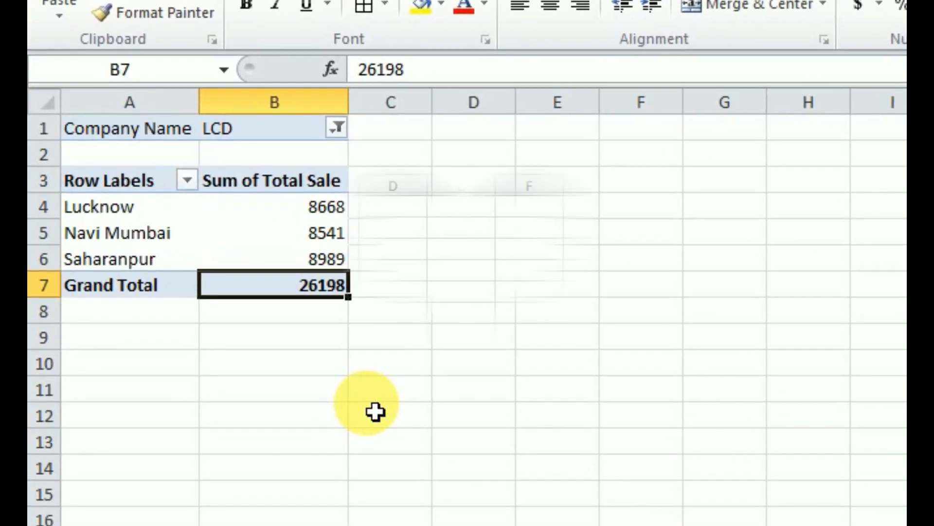
Allow multiple items in the Company Name filter and add Akai, BPL and Haier to the LCD selection
click(319, 127)
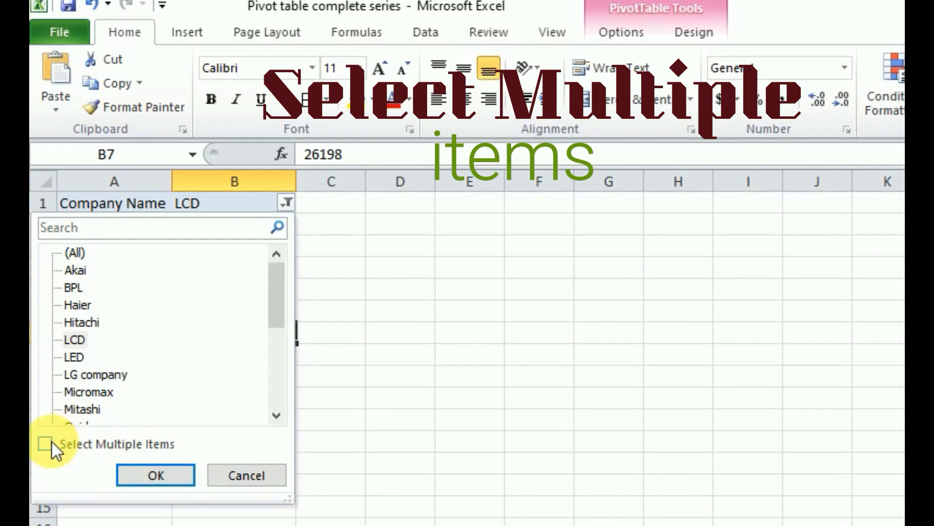
click(48, 443)
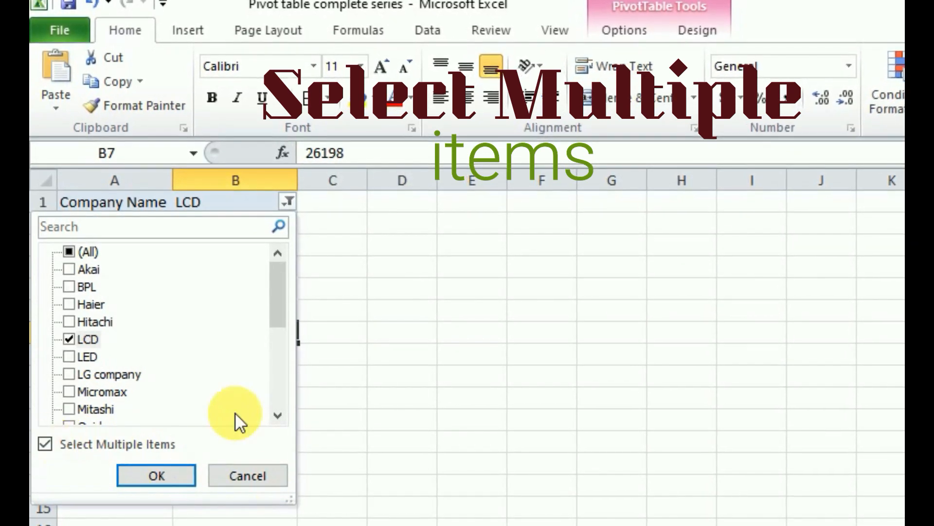
click(71, 267)
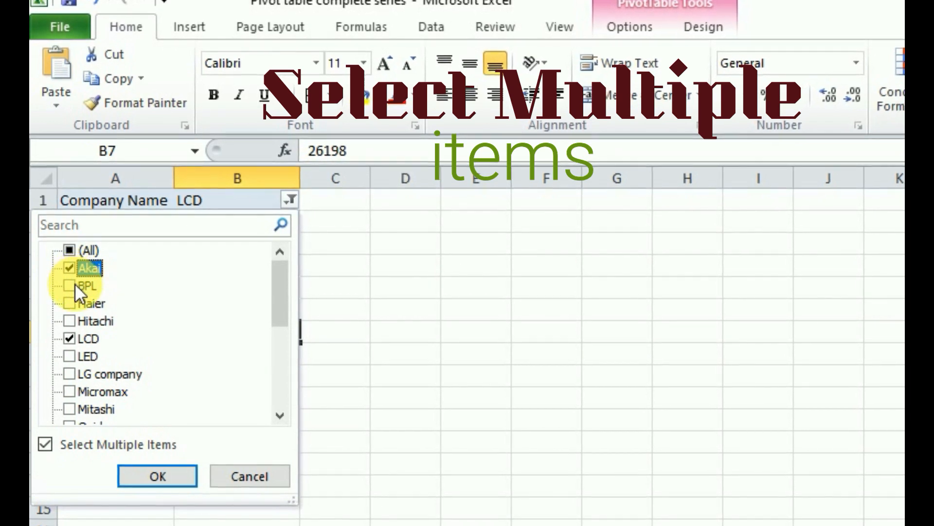
click(73, 286)
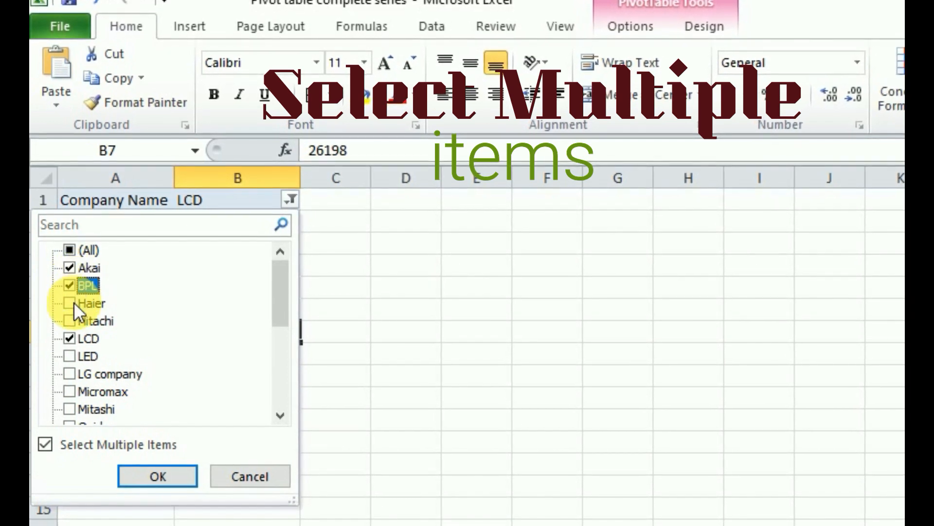
click(72, 302)
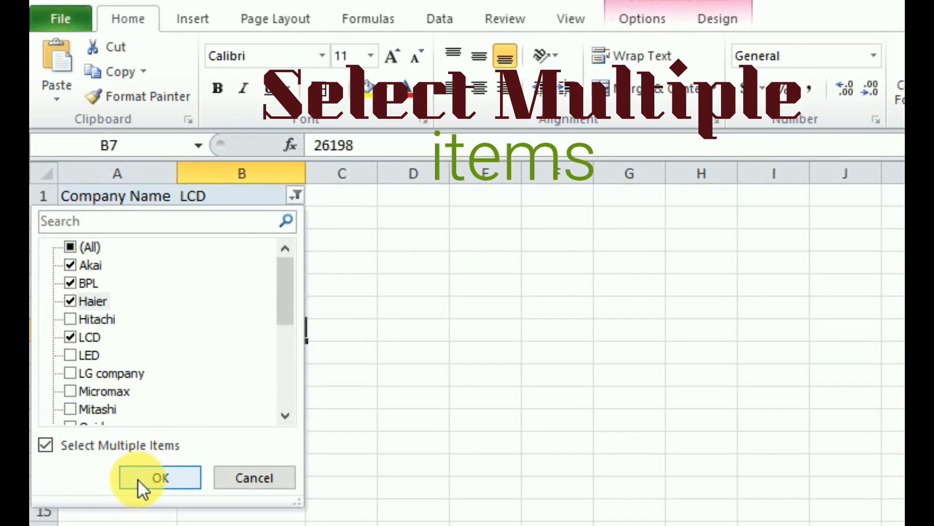
click(139, 486)
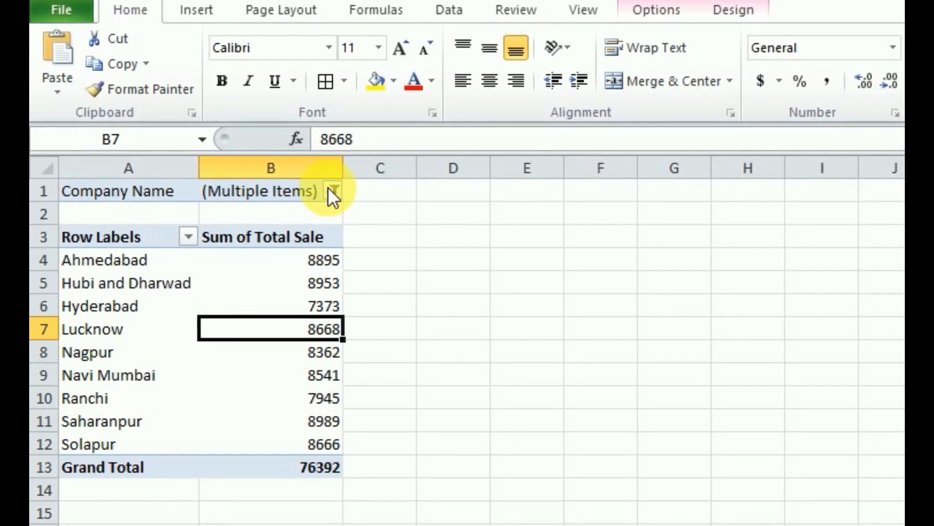
Check the companies selected in the Company Name filter and review the resulting city sales and grand total
click(329, 190)
click(294, 479)
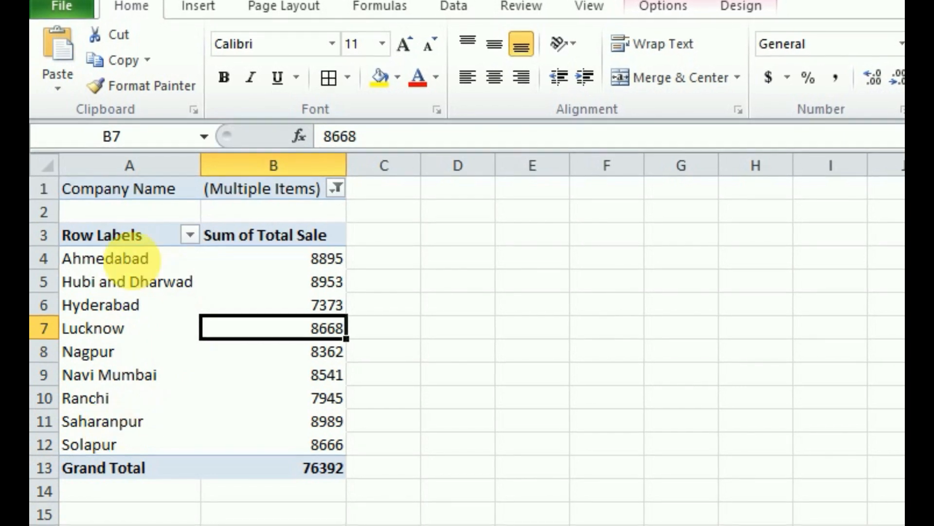
mouse_move(331, 465)
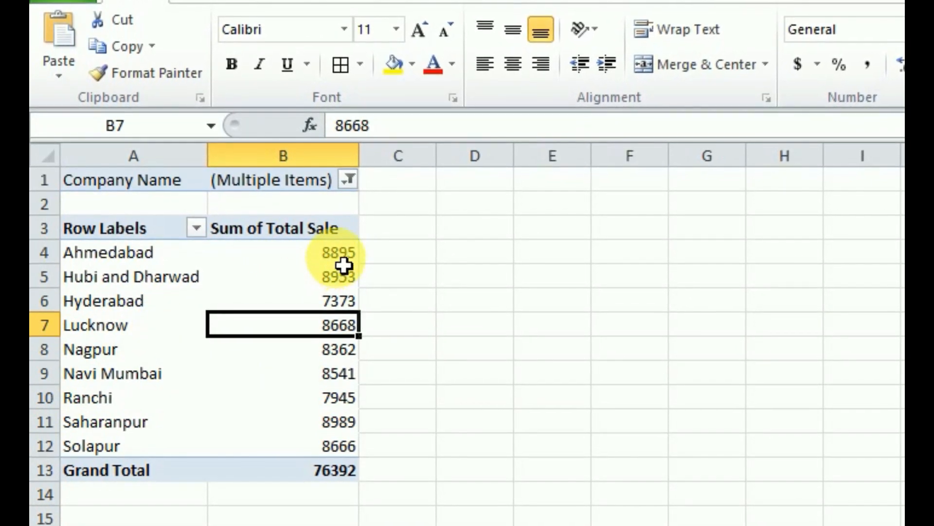
Extract the source records behind Ahmedabad's total sale to a new sheet and return to the pivot table on Sheet7
mouse_move(344, 265)
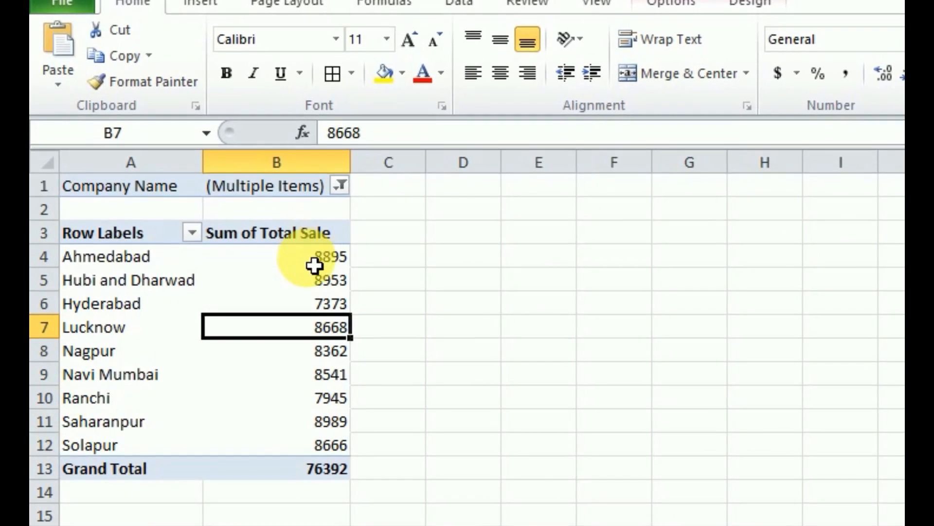
double_click(340, 266)
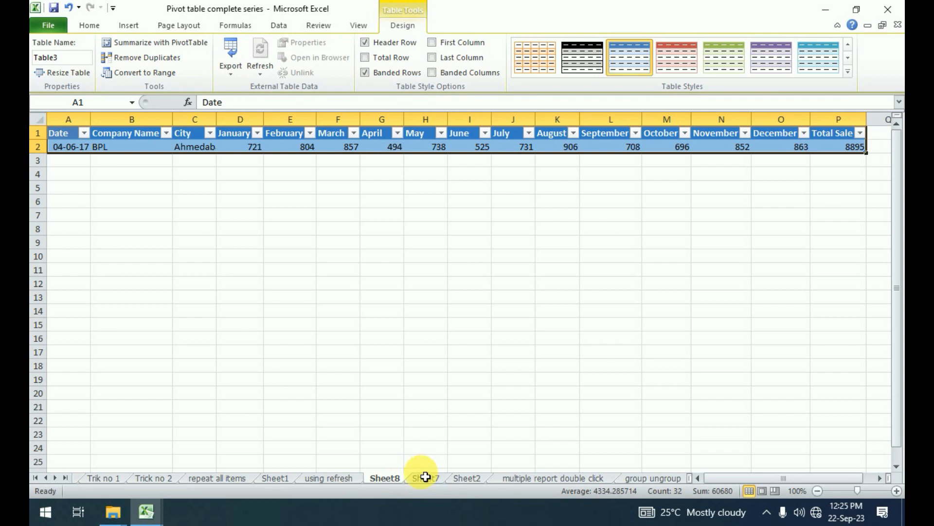
click(423, 478)
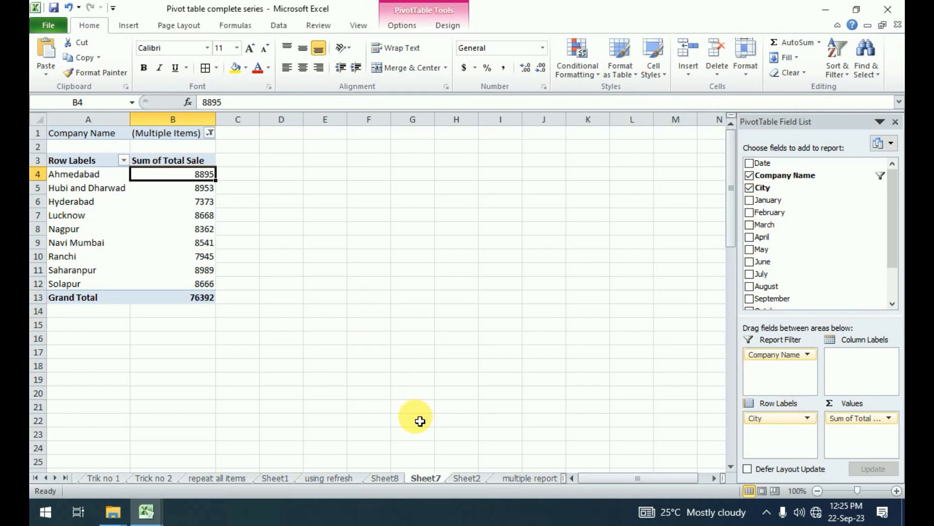
Extract the source records behind Lucknow's total sale to a new sheet, view Sheet8 again and return to Sheet7
double_click(210, 218)
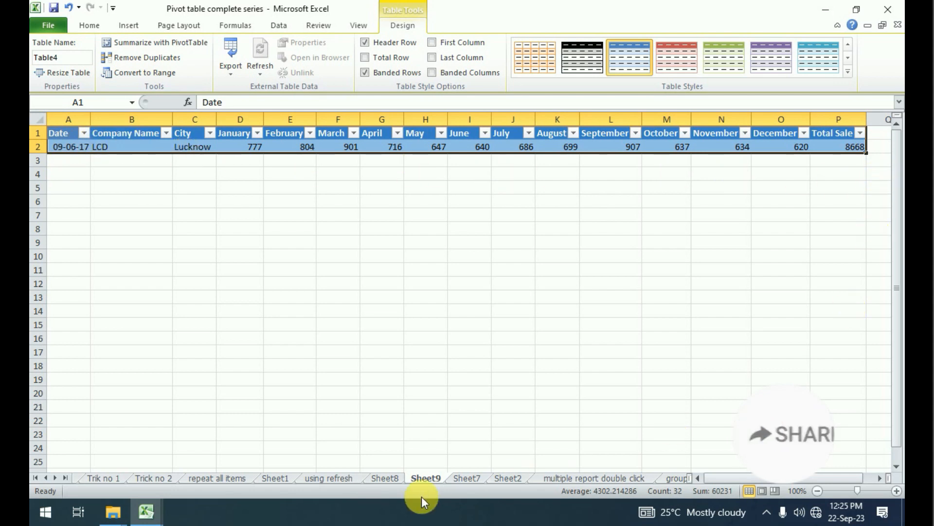
click(387, 478)
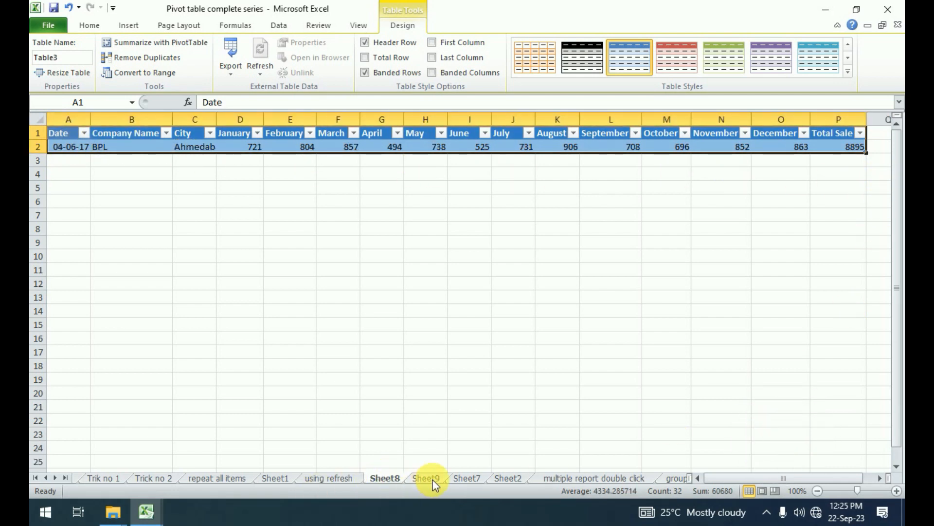
click(468, 479)
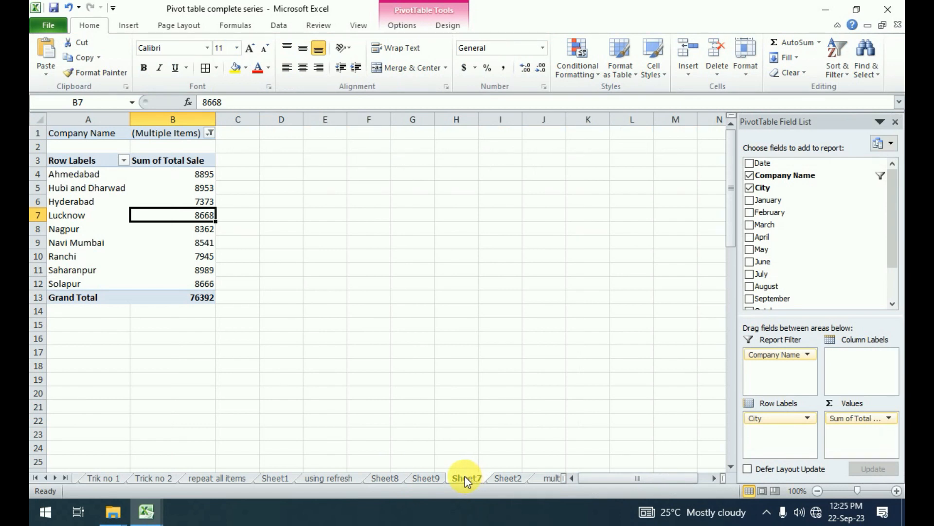